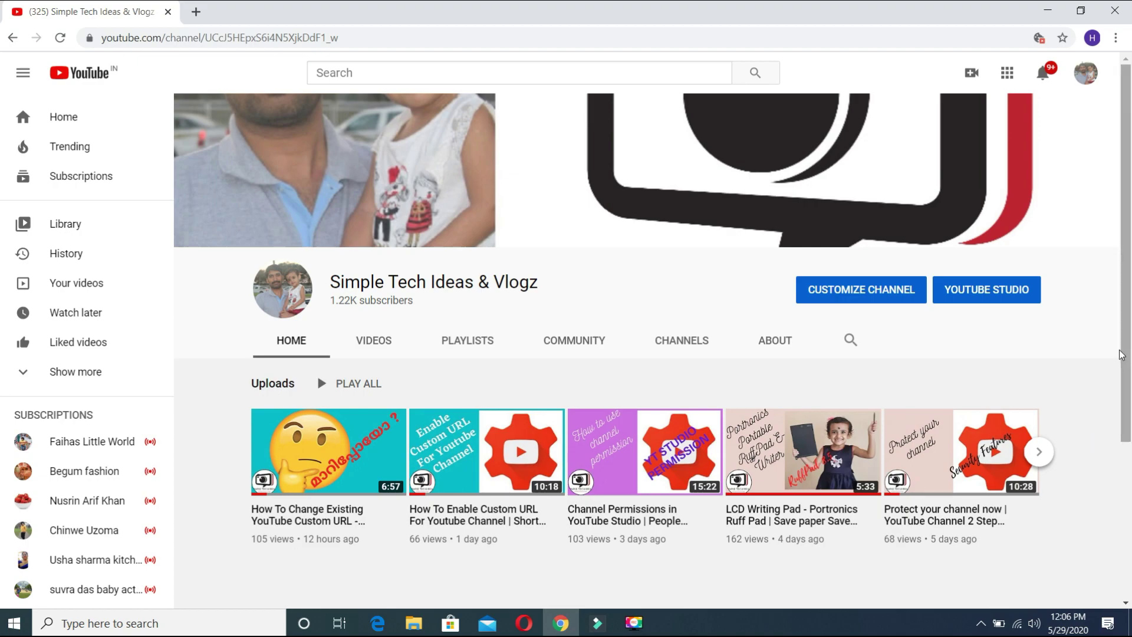
# Open YouTube Studio from the account options and show the list of channel videos.
pyautogui.click(1088, 76)
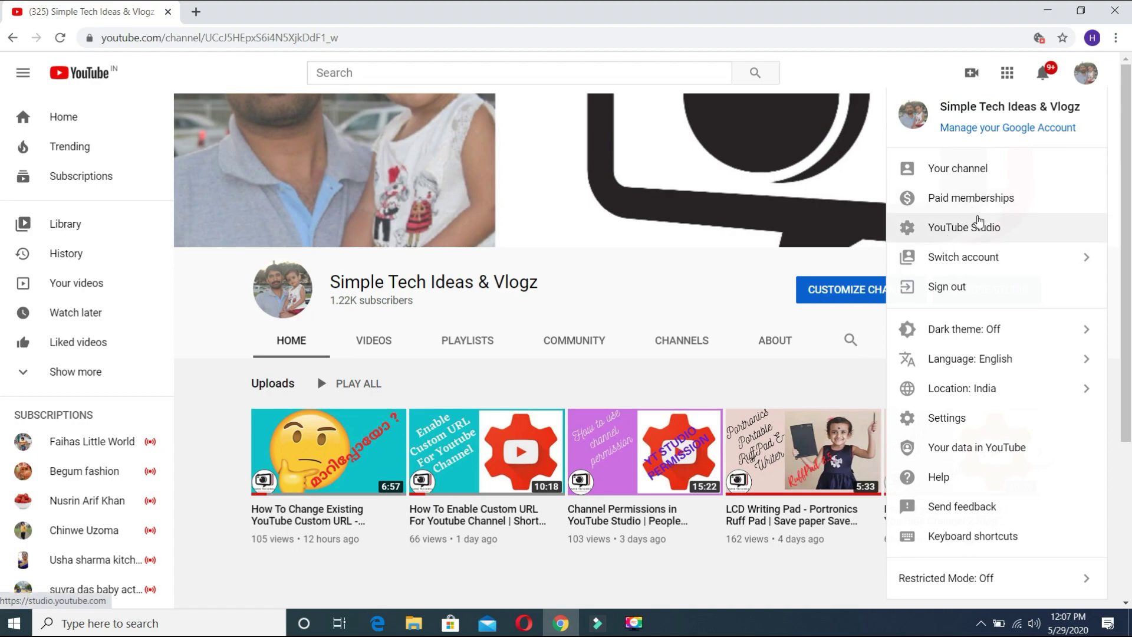
pyautogui.click(1090, 79)
pyautogui.click(1089, 77)
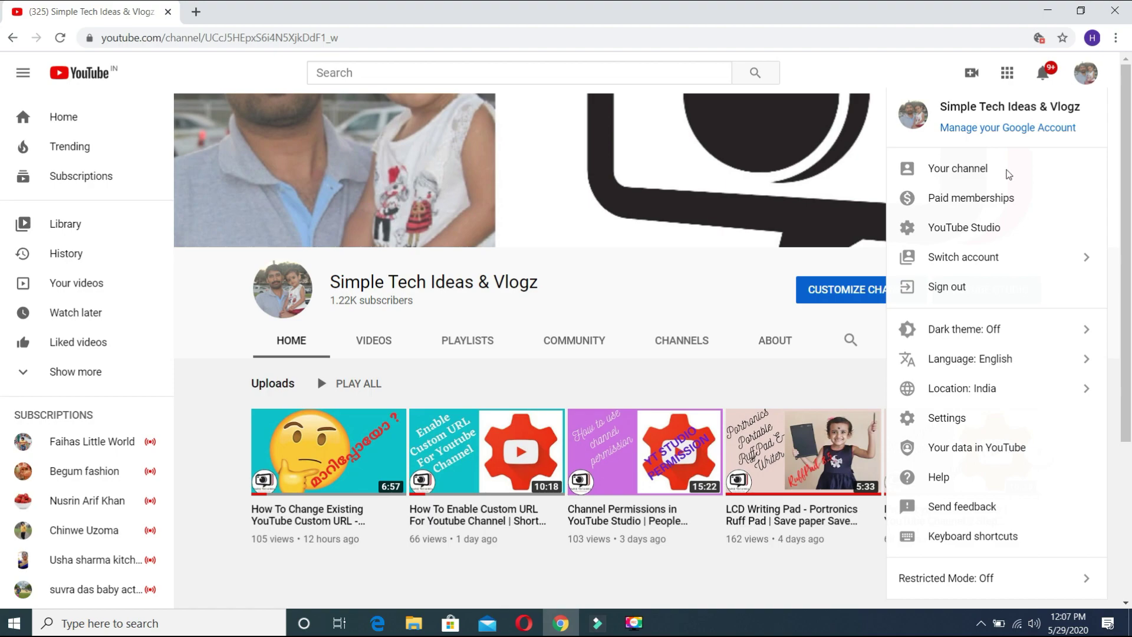
pyautogui.click(968, 226)
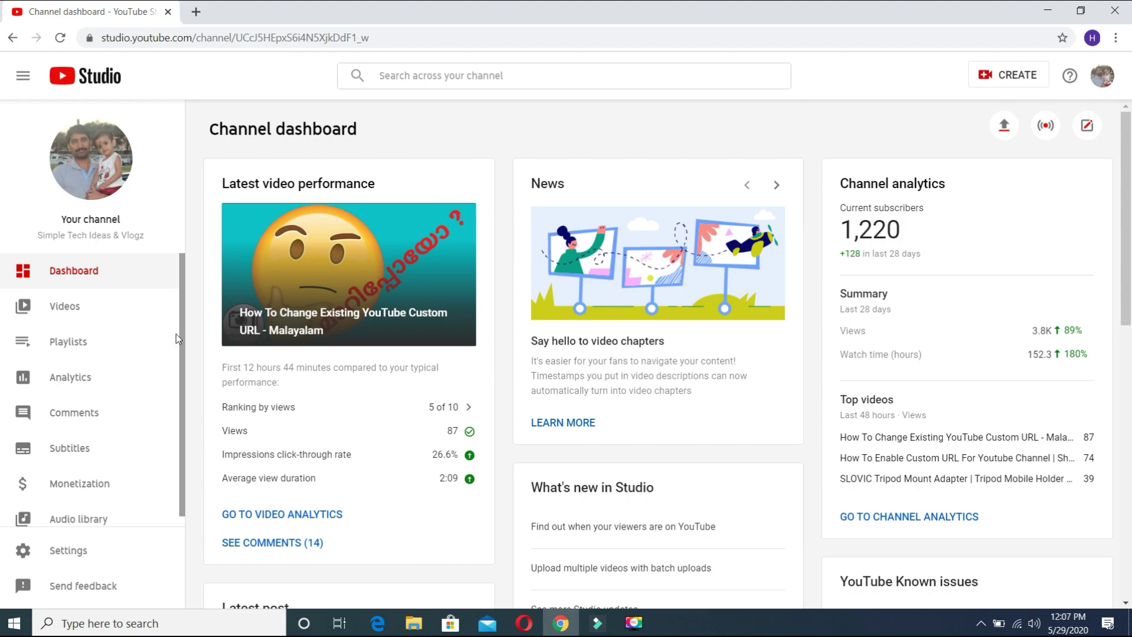
pyautogui.click(83, 308)
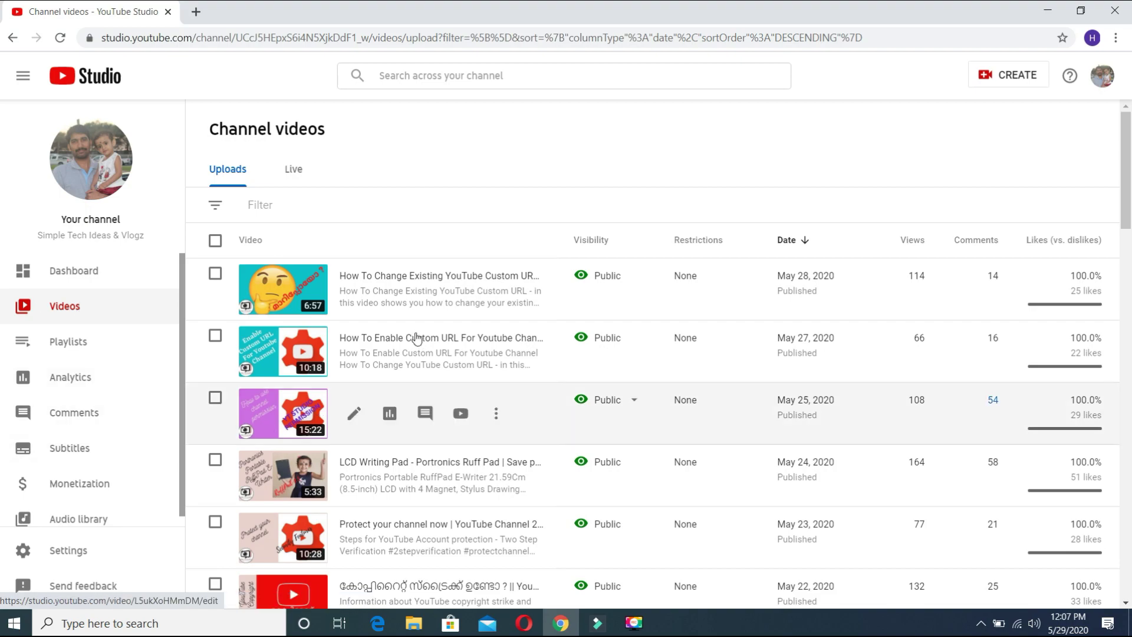
# Open the end screen editor for the video "How To Enable Custom URL For Youtube Channel" and look through the available templates.
pyautogui.click(281, 353)
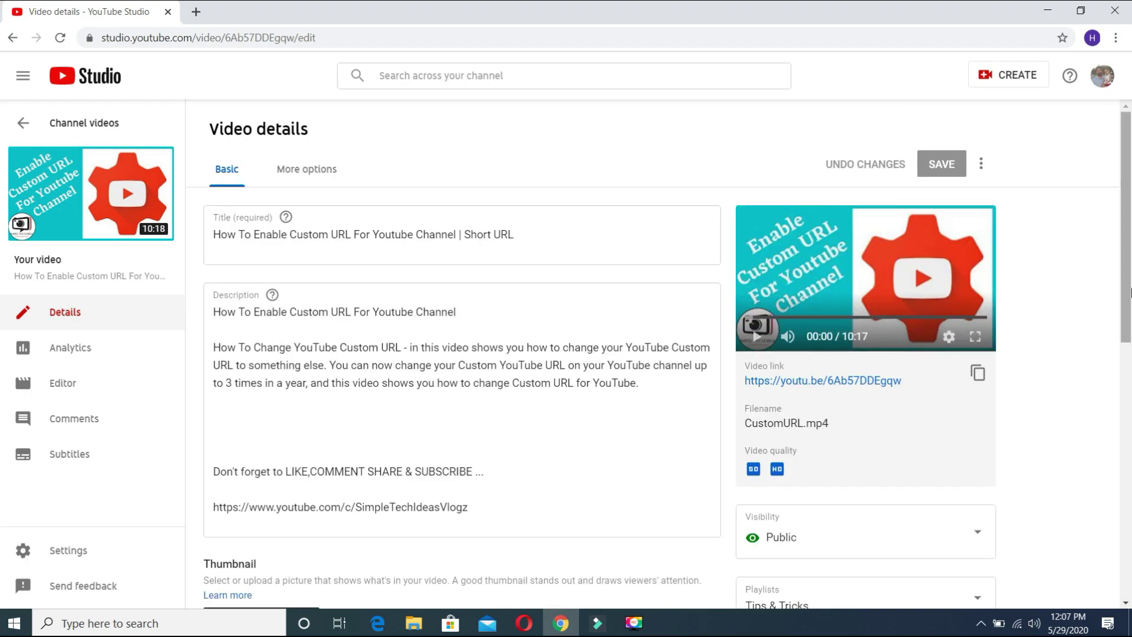
pyautogui.moveTo(1130, 283); pyautogui.dragTo(1129, 417)
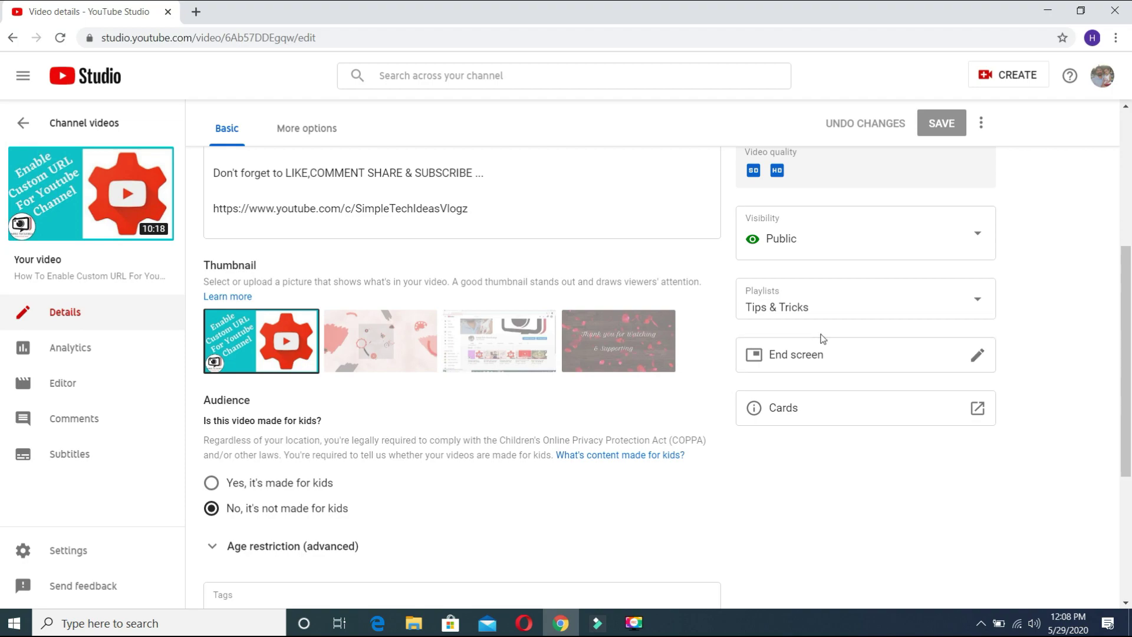
pyautogui.click(977, 357)
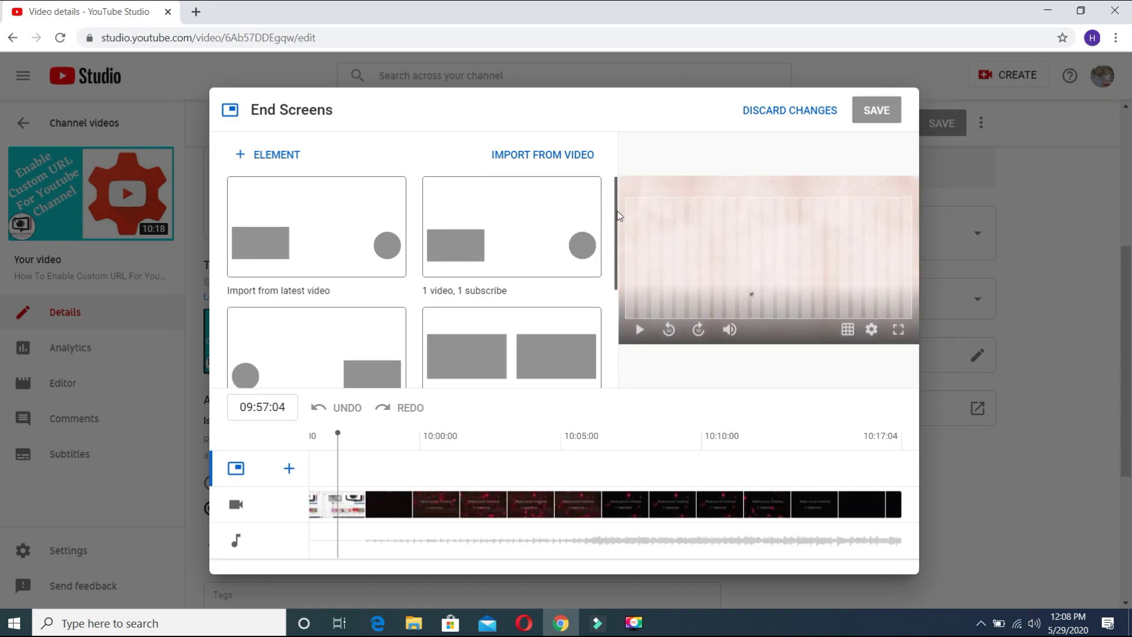
pyautogui.scroll(-3, 616, 306)
pyautogui.scroll(3, 613, 256)
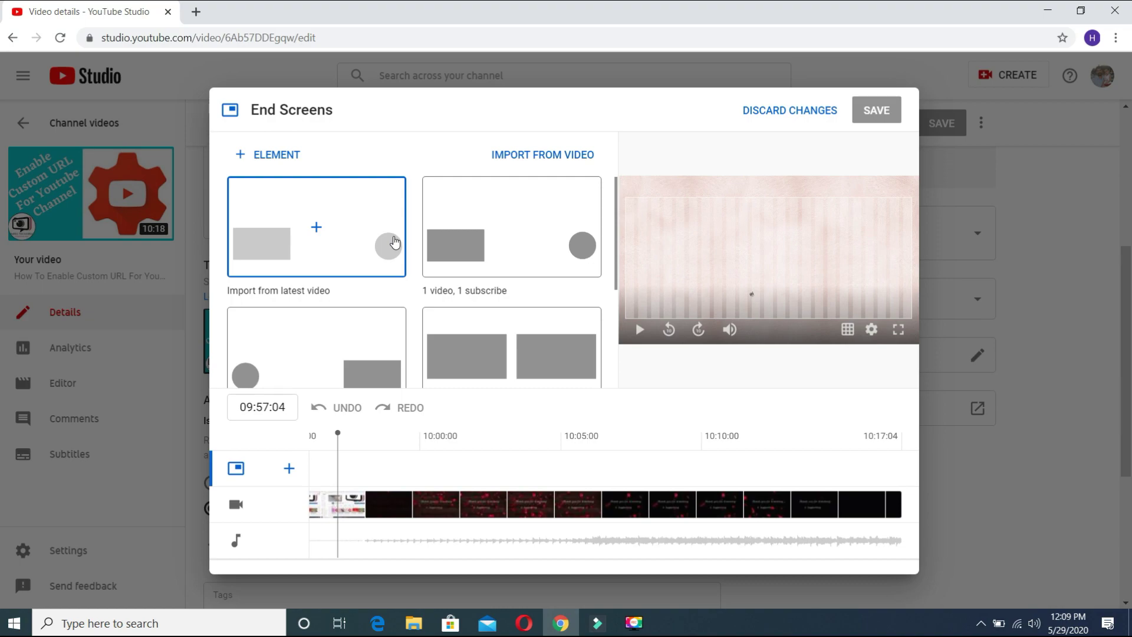
# Try moving and resizing a video element set to the most recent upload, and delete that element.
pyautogui.click(266, 159)
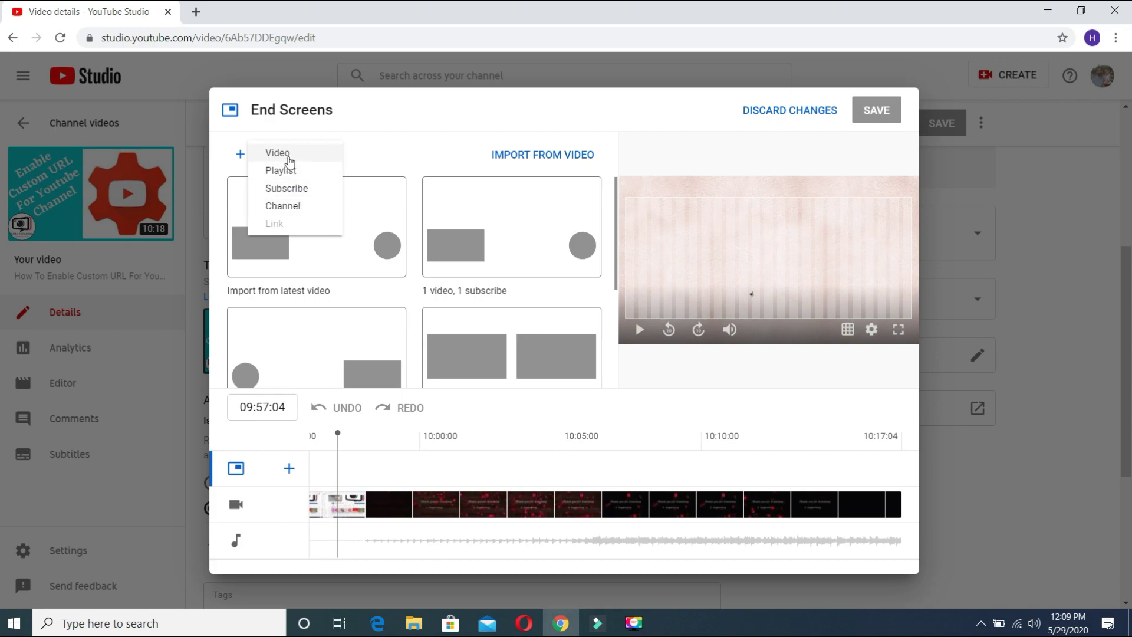
pyautogui.click(278, 154)
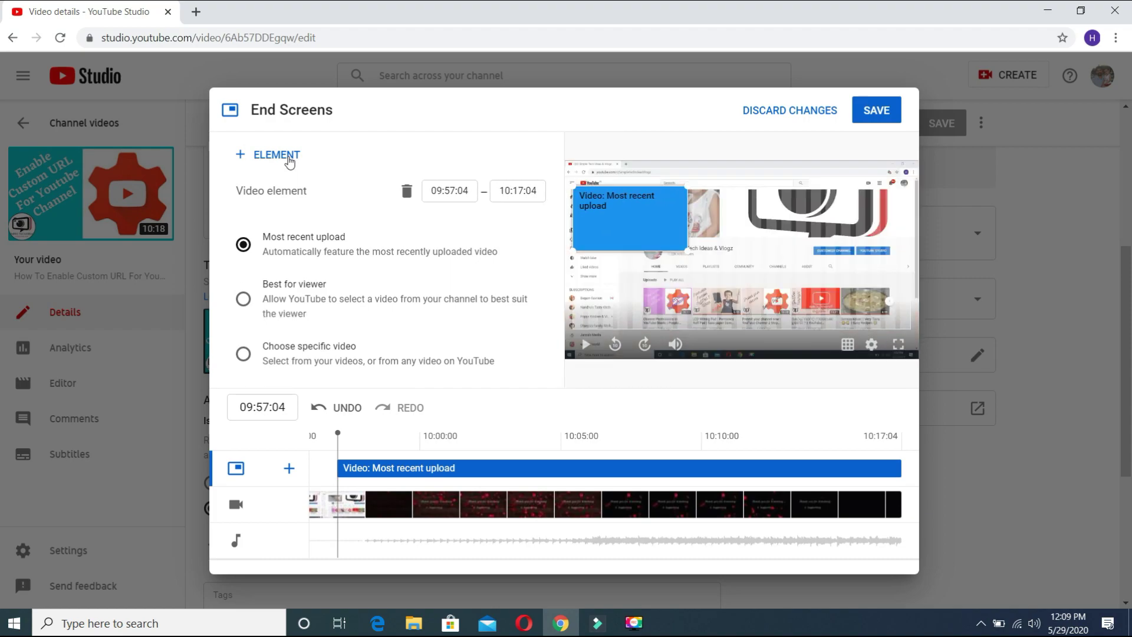
pyautogui.moveTo(637, 220); pyautogui.dragTo(616, 187)
pyautogui.moveTo(687, 251); pyautogui.dragTo(643, 231)
pyautogui.click(407, 193)
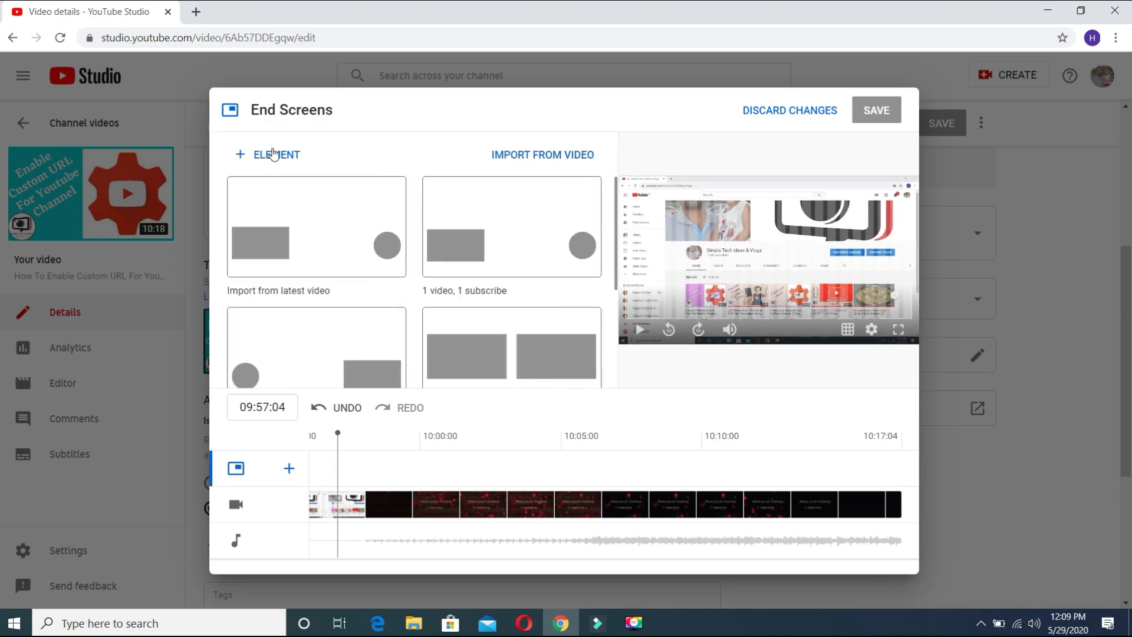
# Apply the "Import from latest video" end screen template and move its video element to the upper-left area of the frame.
pyautogui.scroll(-3, 620, 349)
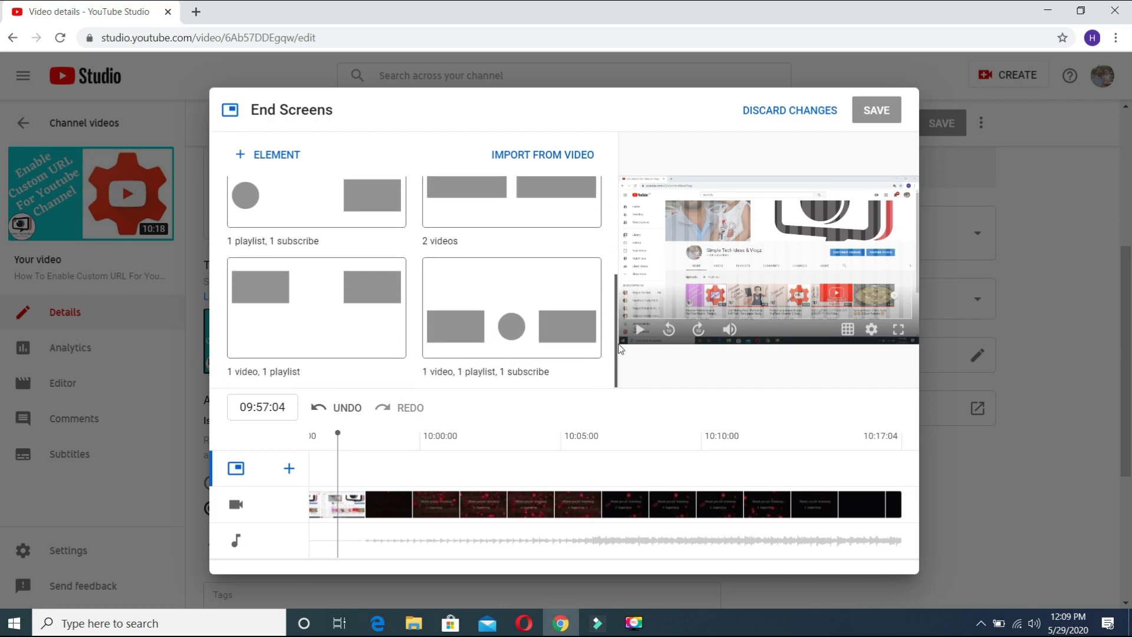
pyautogui.scroll(3, 619, 352)
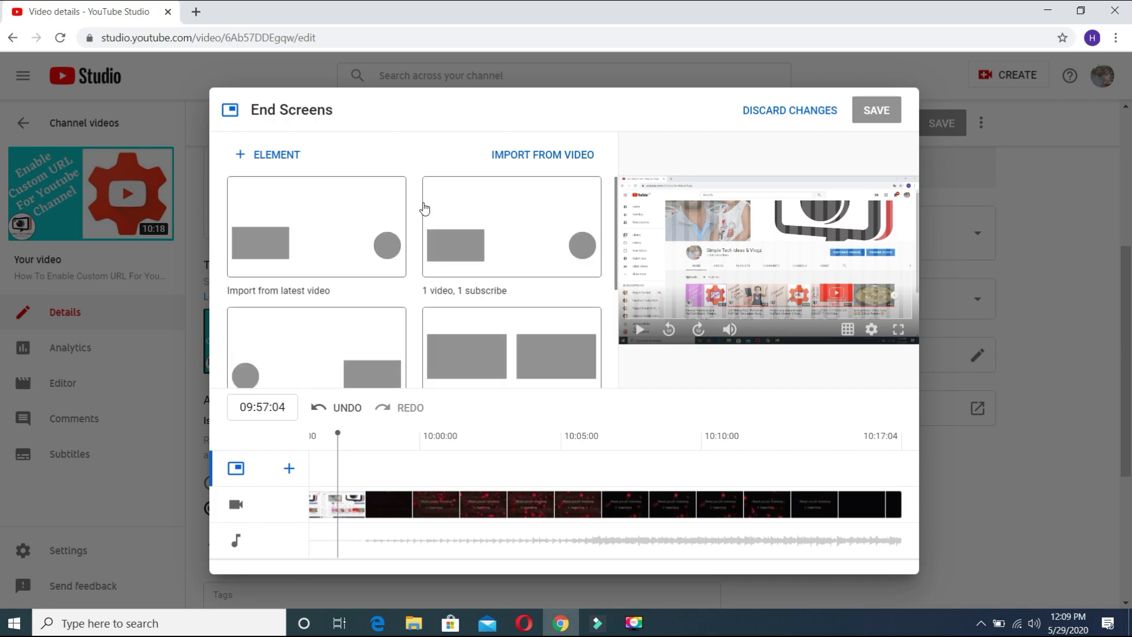
pyautogui.click(332, 223)
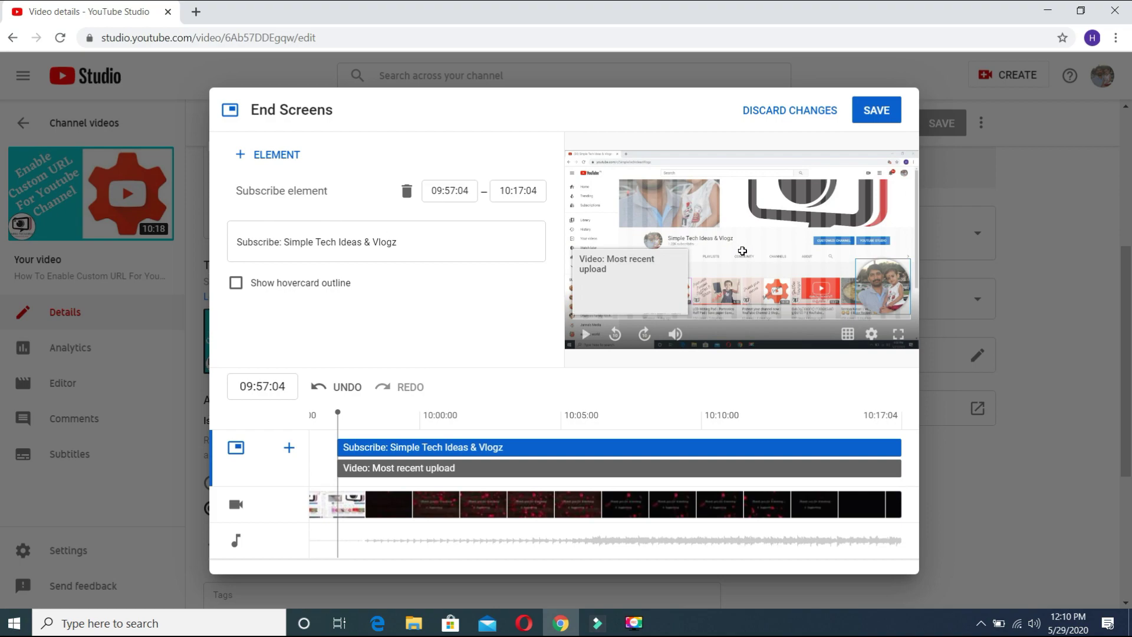
pyautogui.click(588, 276)
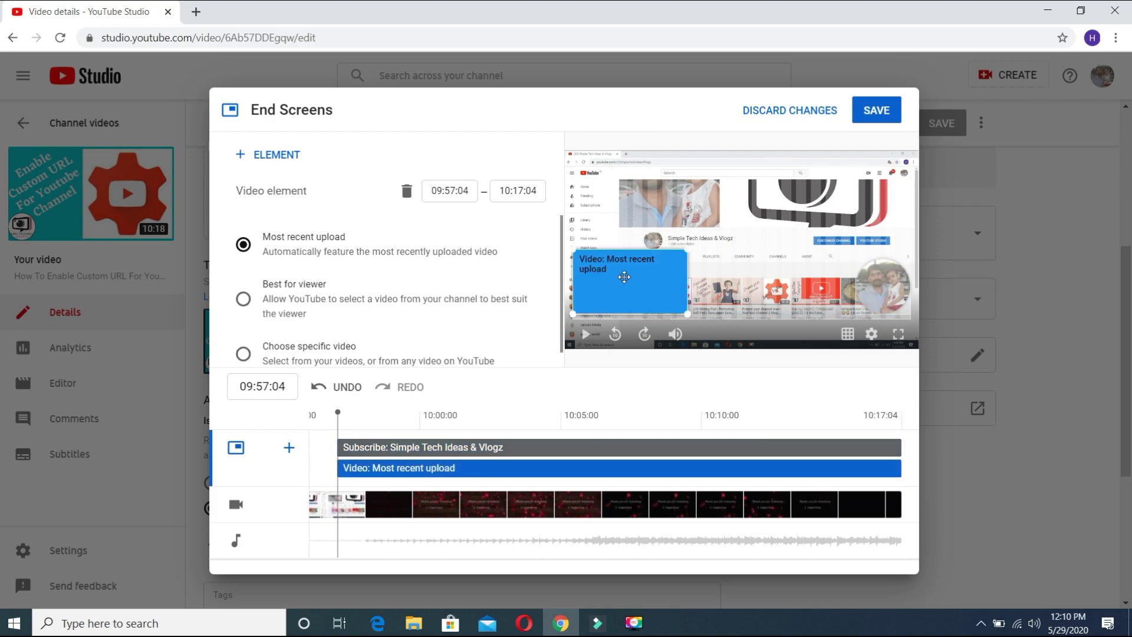
pyautogui.moveTo(587, 276); pyautogui.dragTo(590, 205)
pyautogui.click(881, 291)
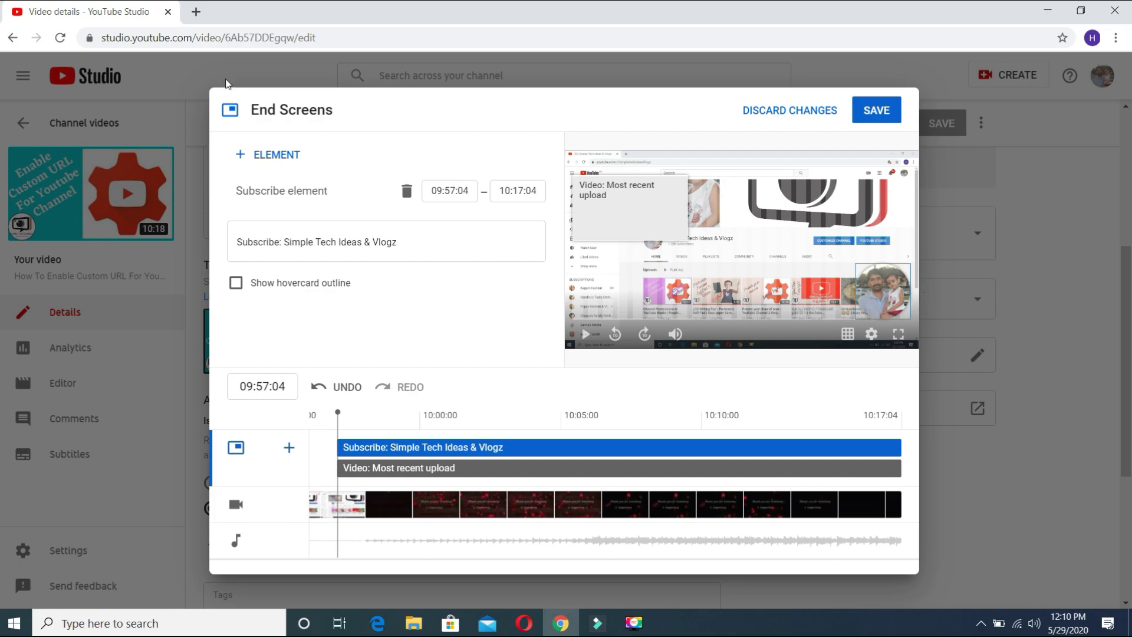
# Examine the subscribe element's start and end times, and delete both the subscribe and video elements.
pyautogui.moveTo(431, 191); pyautogui.dragTo(541, 189)
pyautogui.click(458, 190)
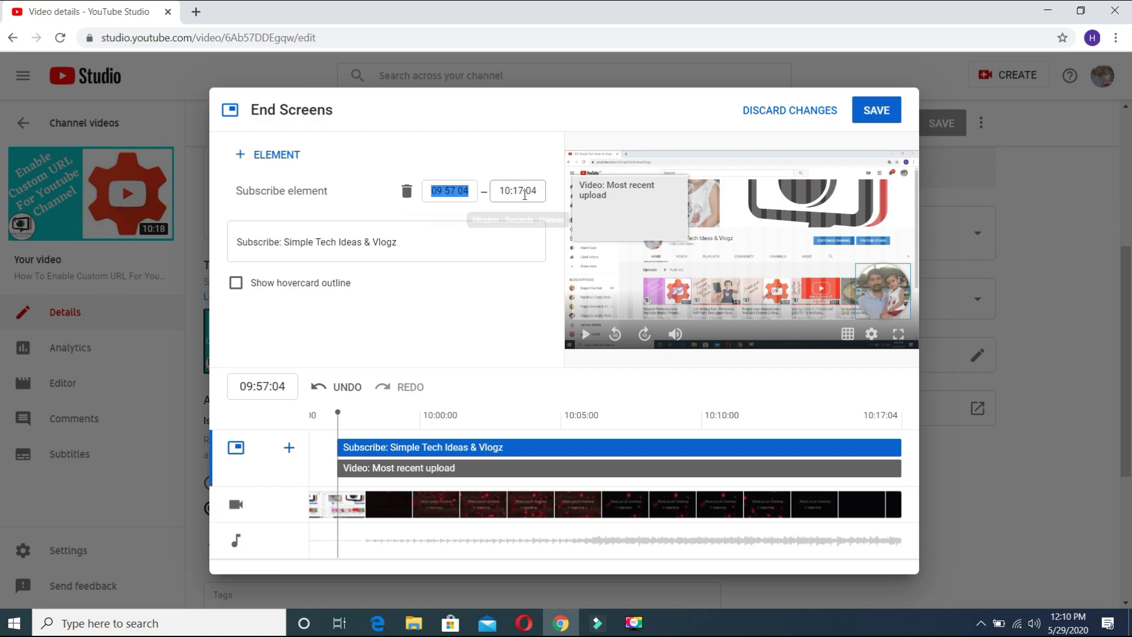
pyautogui.moveTo(537, 190); pyautogui.dragTo(505, 186)
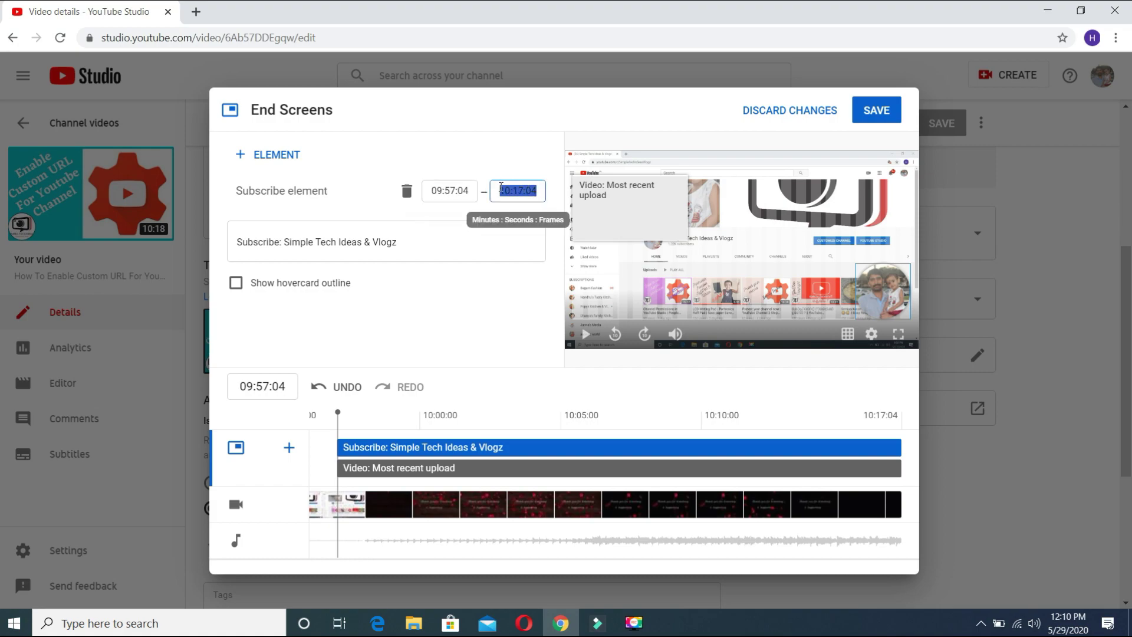
pyautogui.click(454, 190)
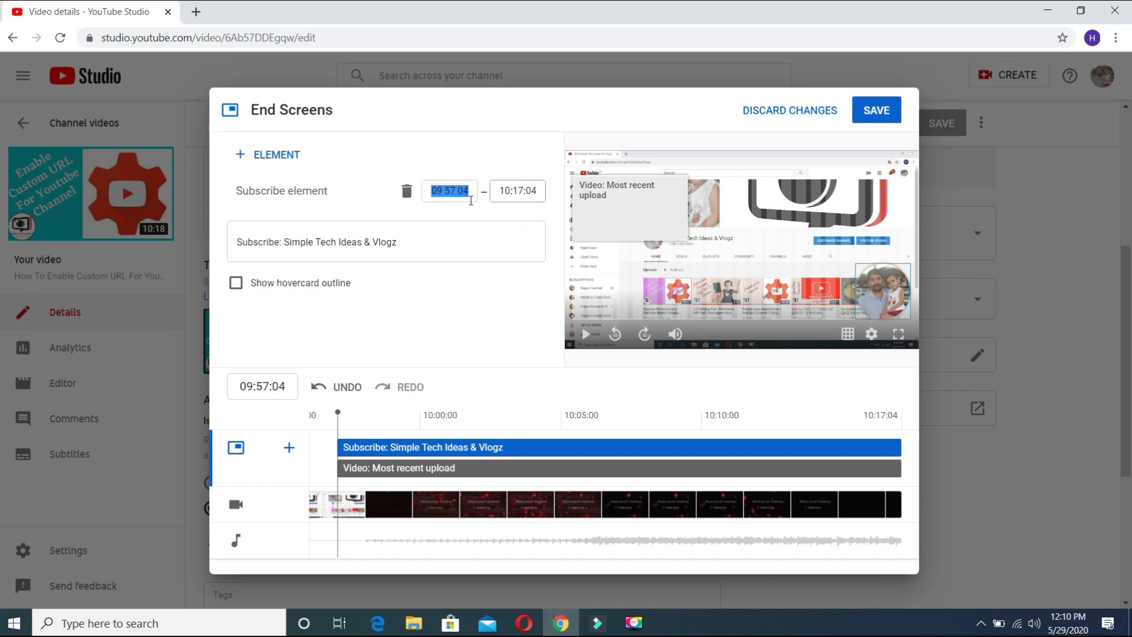
pyautogui.click(441, 191)
pyautogui.moveTo(441, 190); pyautogui.dragTo(438, 191)
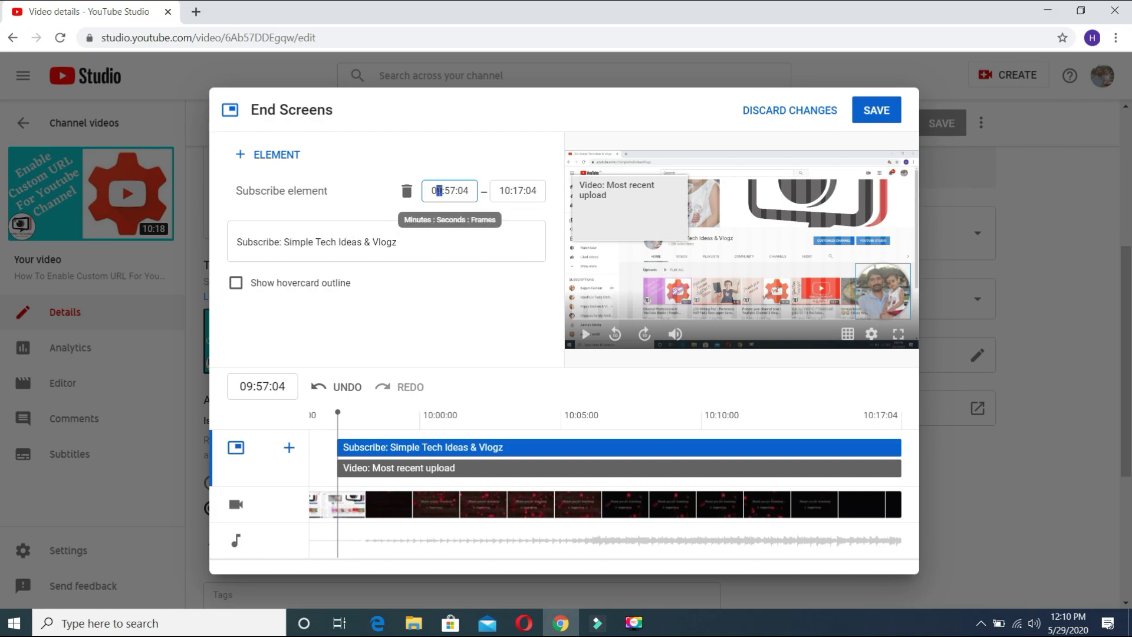
pyautogui.click(438, 191)
pyautogui.click(406, 192)
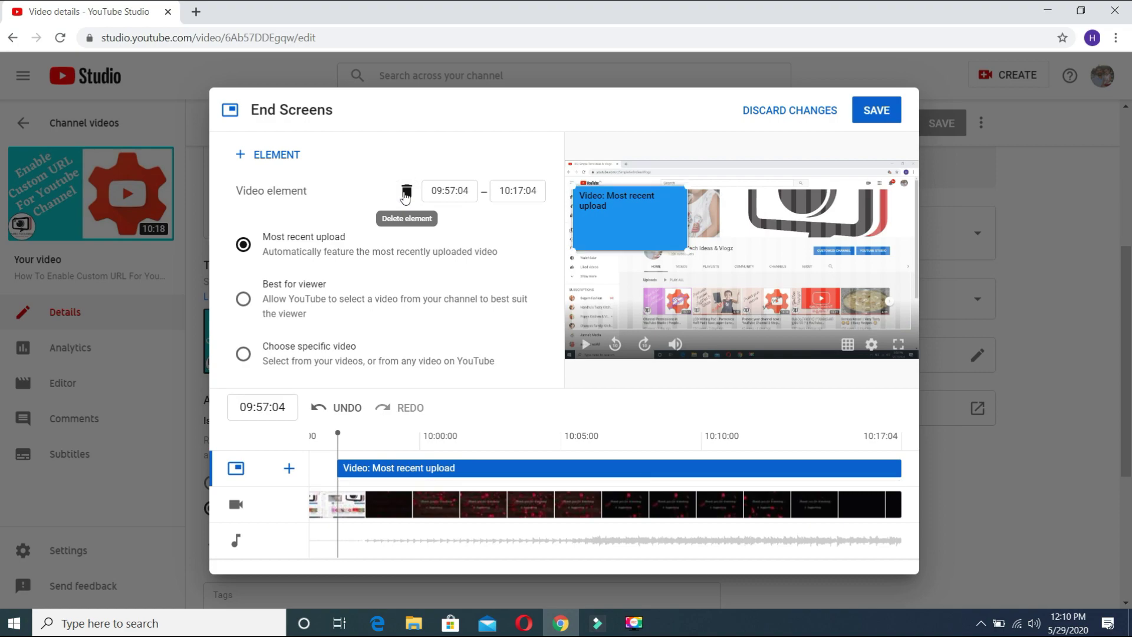
pyautogui.click(406, 192)
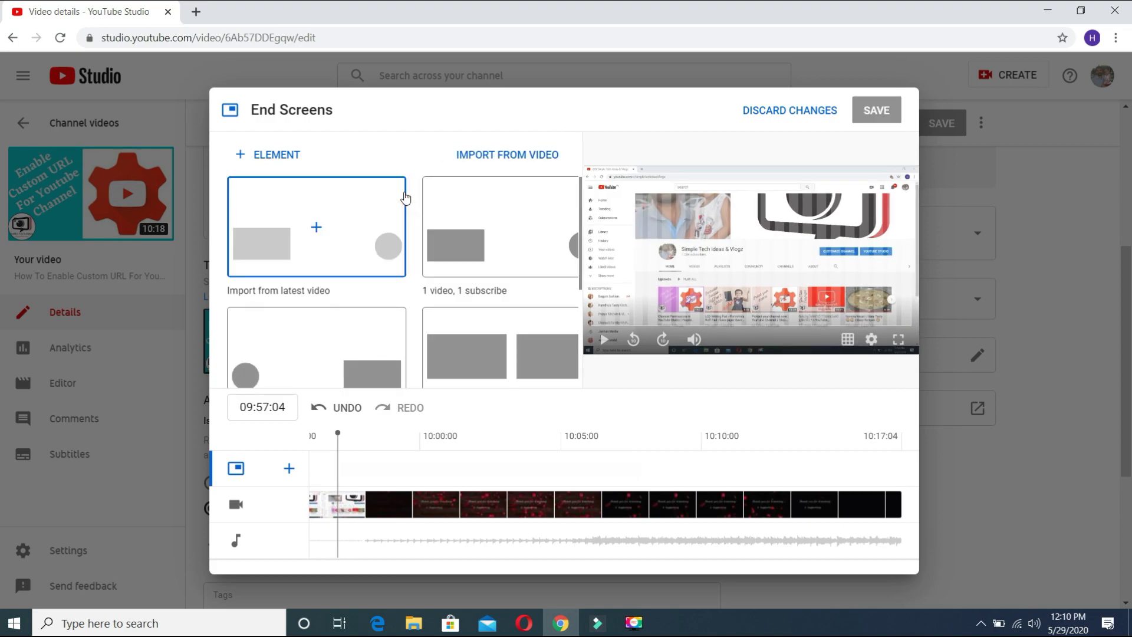
# Preview the end screen with a video element featuring the specific video "How To Change Existing YouTube Custom URL - Malayalam", and delete the element.
pyautogui.click(265, 155)
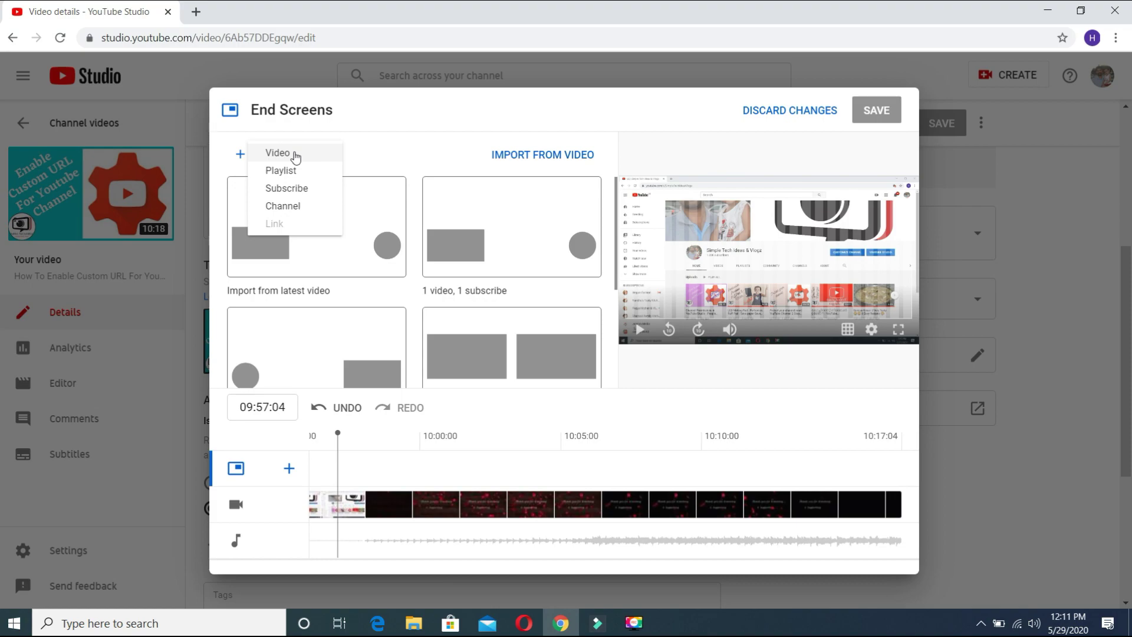
pyautogui.click(295, 155)
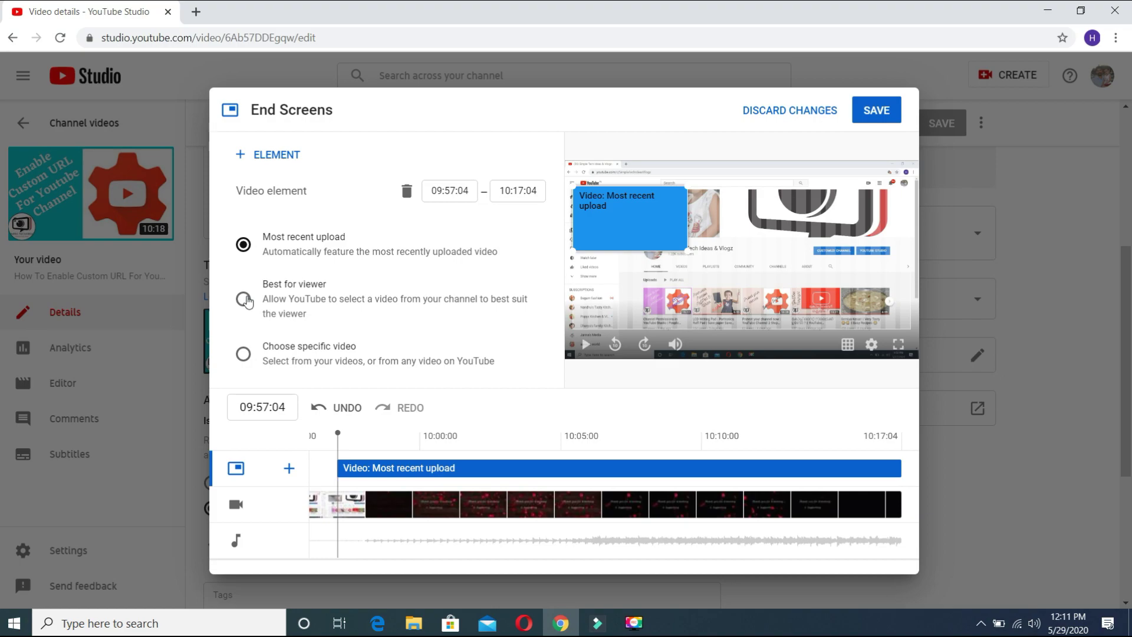
pyautogui.click(242, 354)
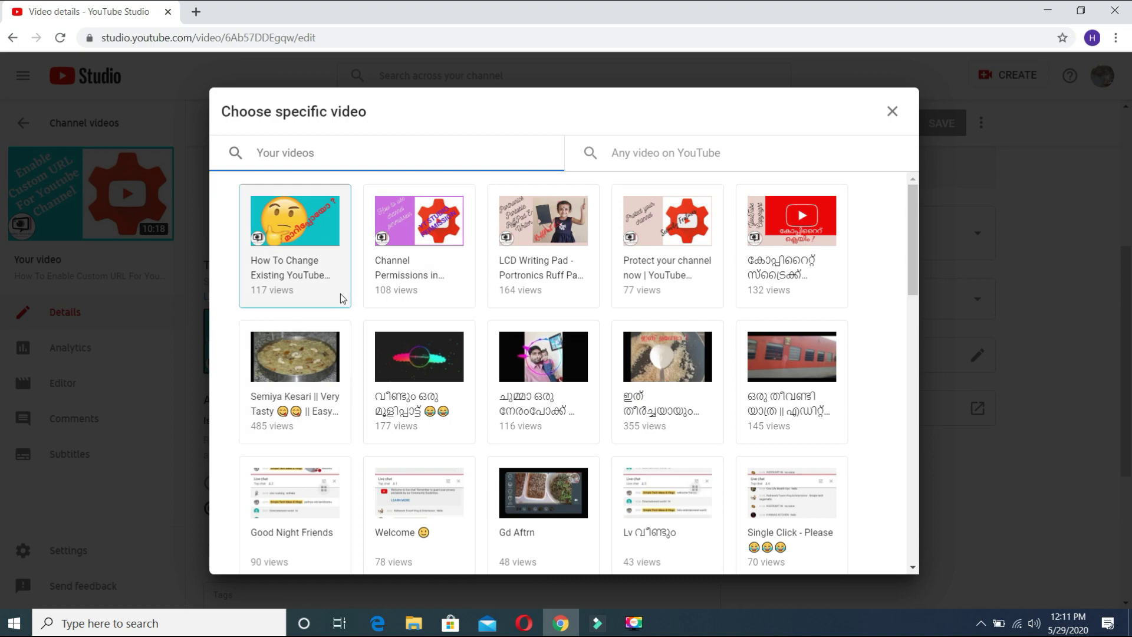
pyautogui.click(312, 227)
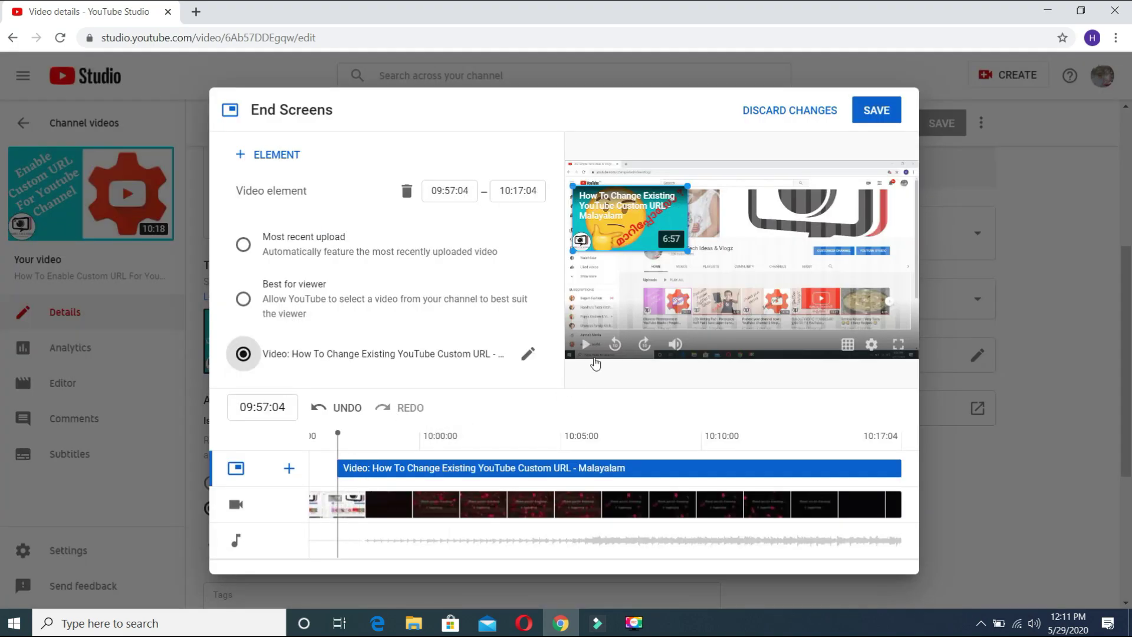
pyautogui.click(597, 347)
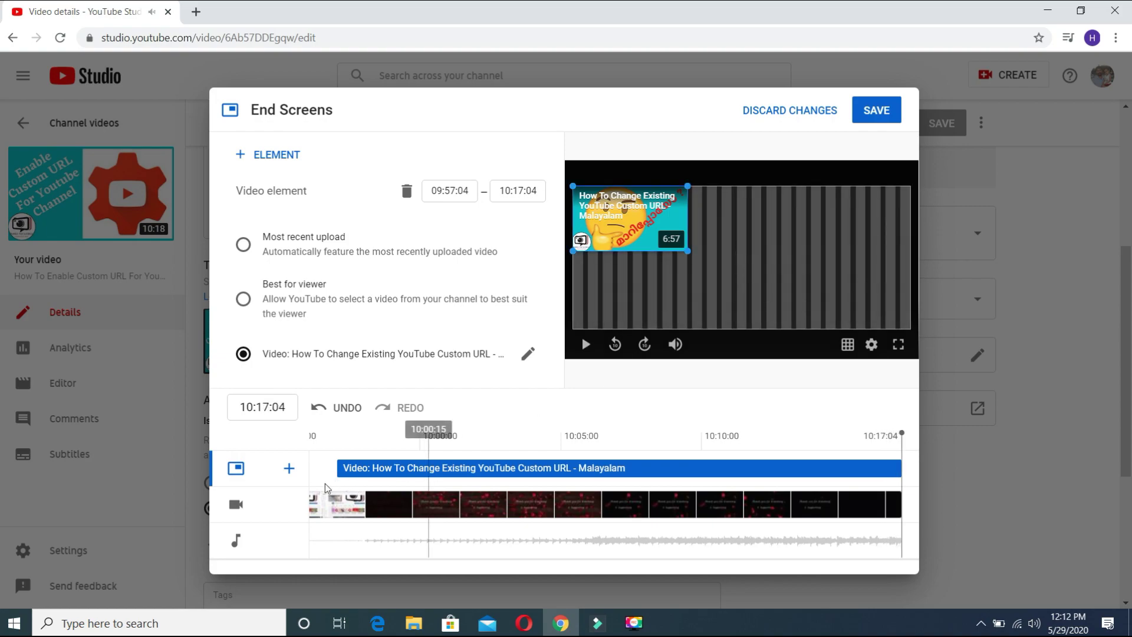
pyautogui.click(408, 191)
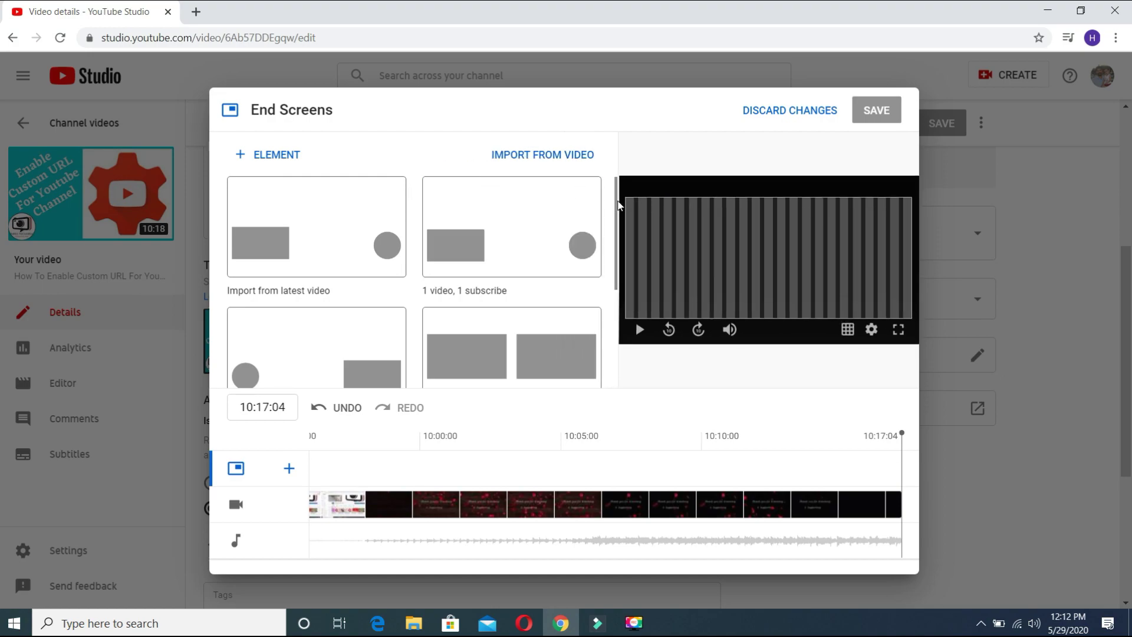
# Apply the "1 video, 1 subscribe" end screen template and select its video element in the preview.
pyautogui.moveTo(618, 203)
pyautogui.mouseDown()
pyautogui.moveTo(617, 318)
pyautogui.moveTo(627, 197)
pyautogui.mouseUp()
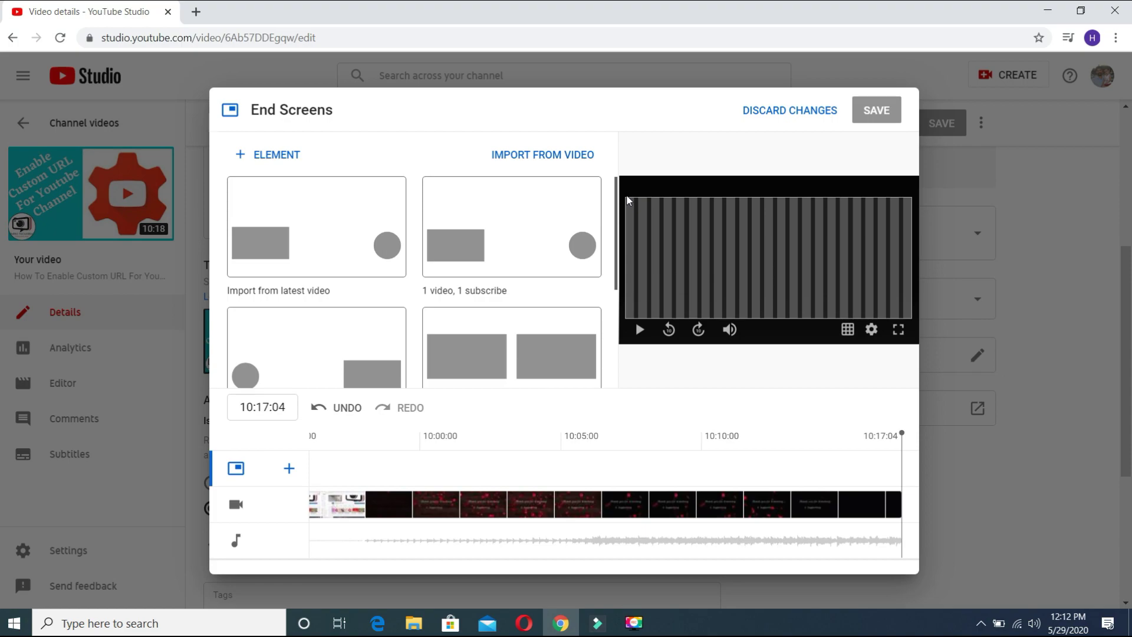
pyautogui.click(461, 254)
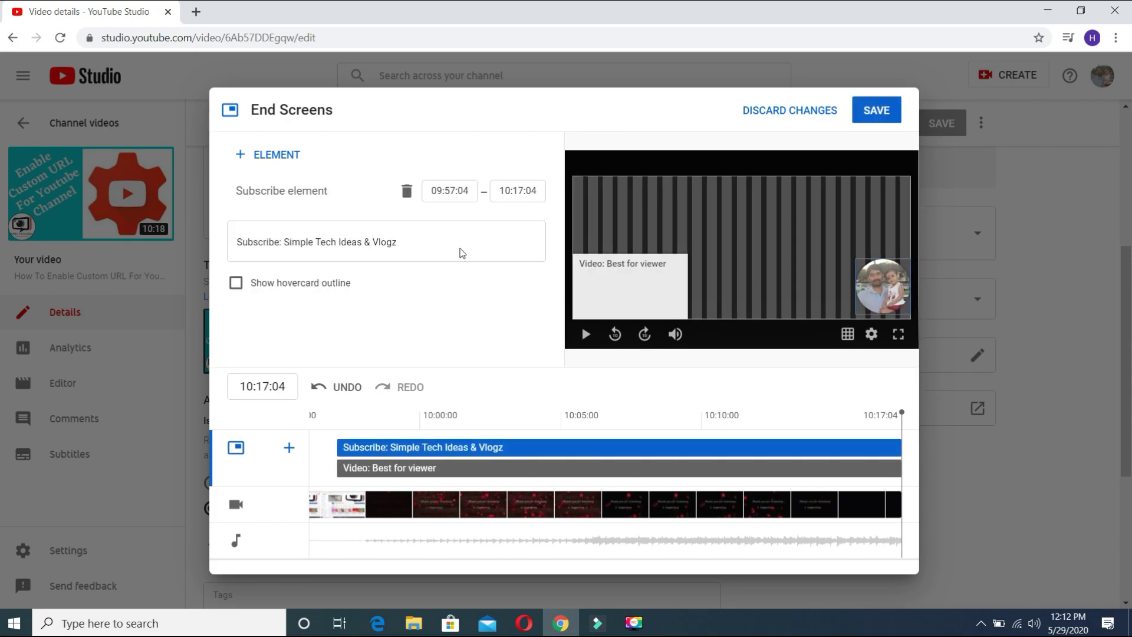
pyautogui.moveTo(630, 280)
pyautogui.mouseDown()
pyautogui.moveTo(632, 187)
pyautogui.moveTo(632, 266)
pyautogui.mouseUp()
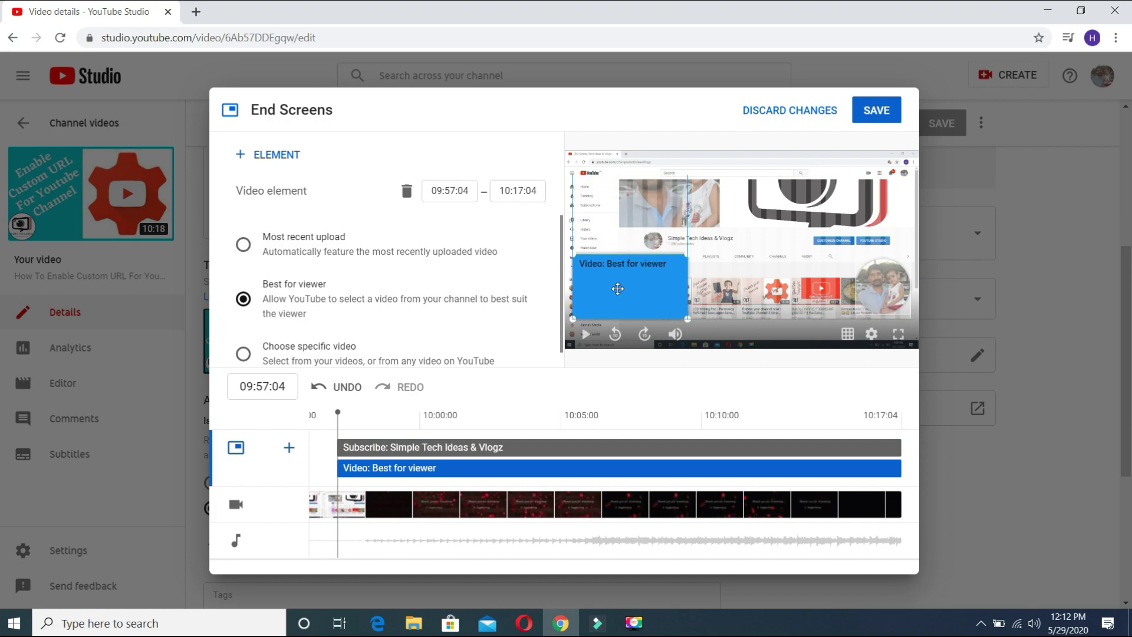
# Turn on the hovercard outline for the end screen's subscribe element.
pyautogui.click(884, 286)
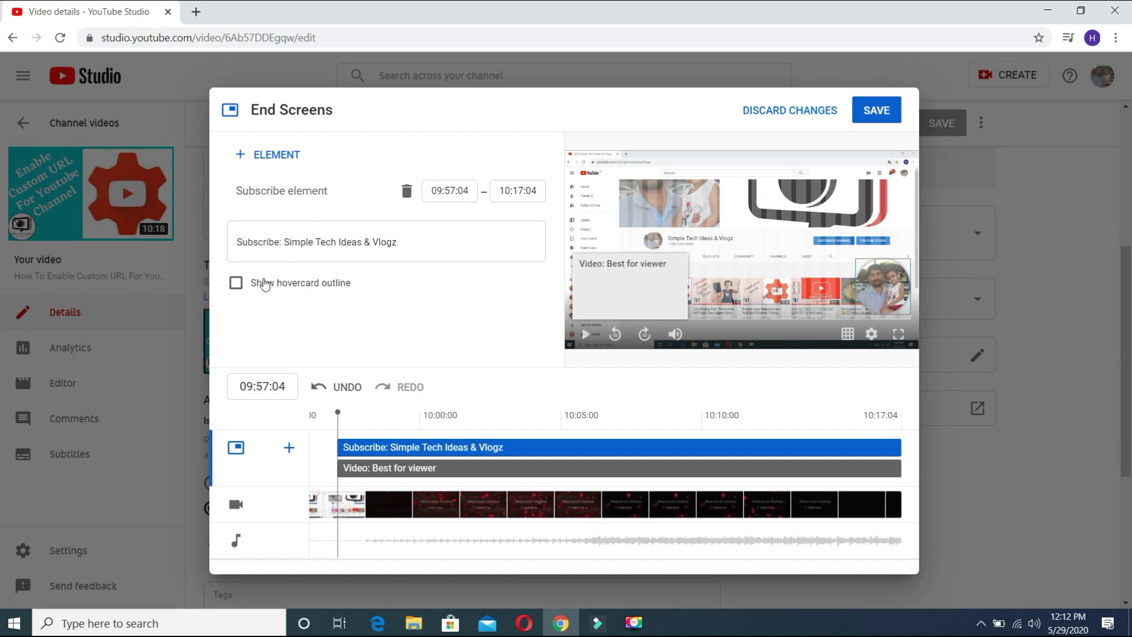
pyautogui.click(235, 288)
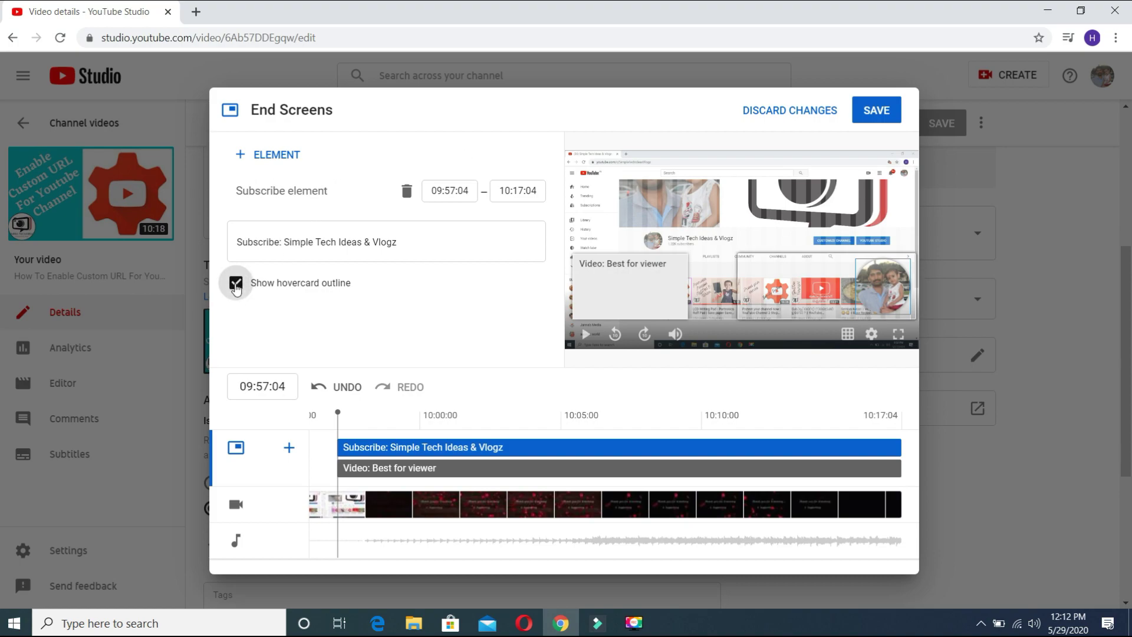
pyautogui.click(236, 287)
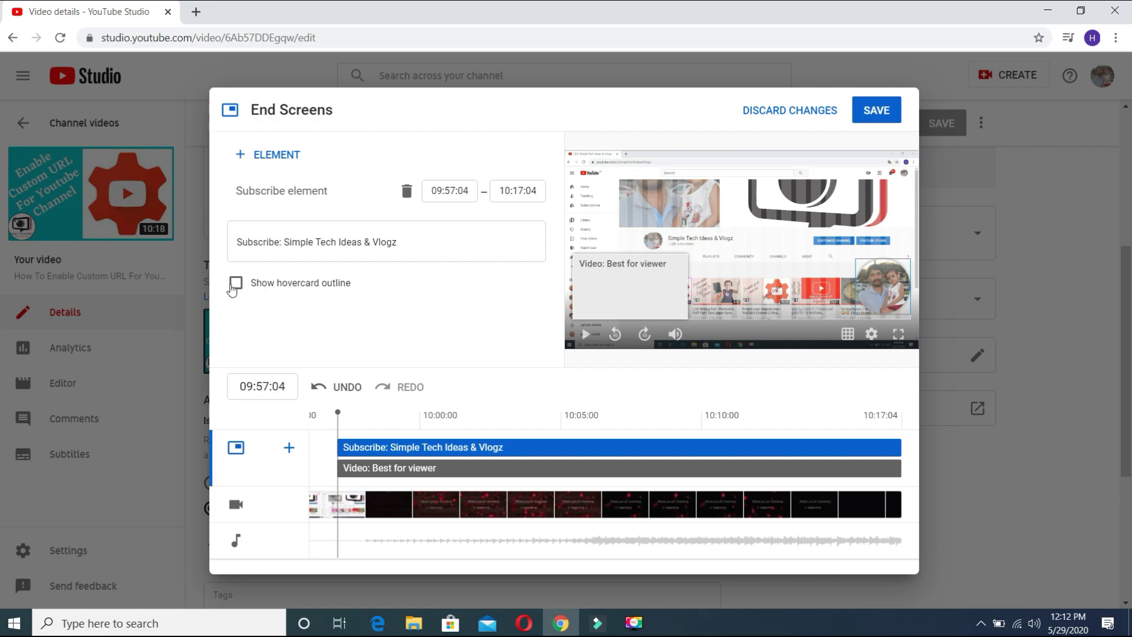
pyautogui.click(235, 284)
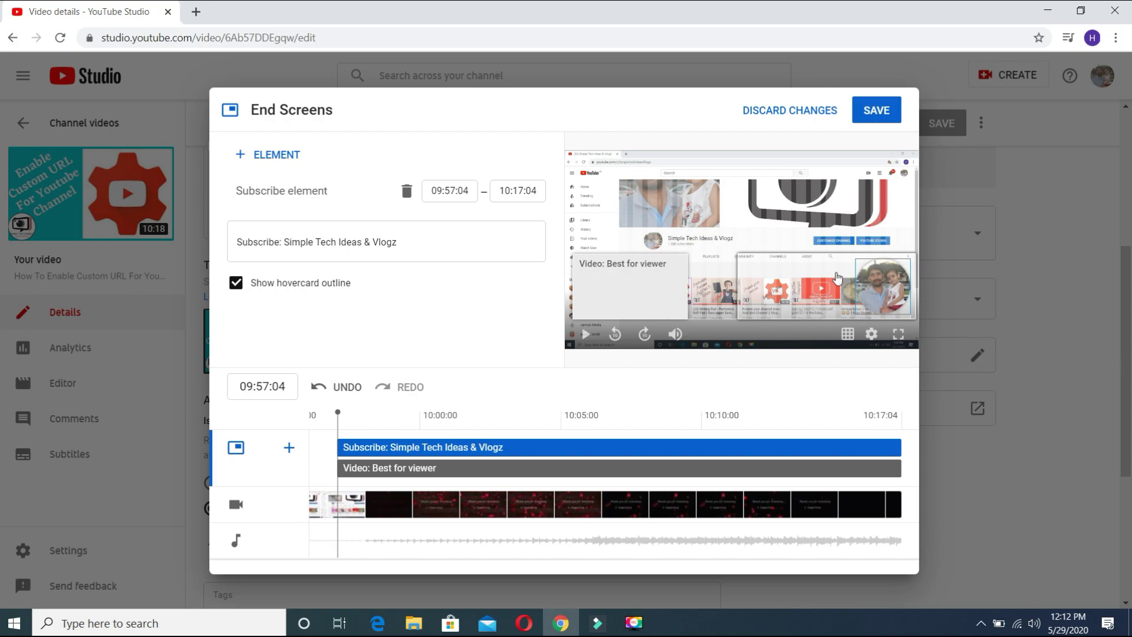
# Turn off the subscribe element's hovercard outline and review the video and subscribe elements by selecting each alternately in the preview.
pyautogui.click(235, 285)
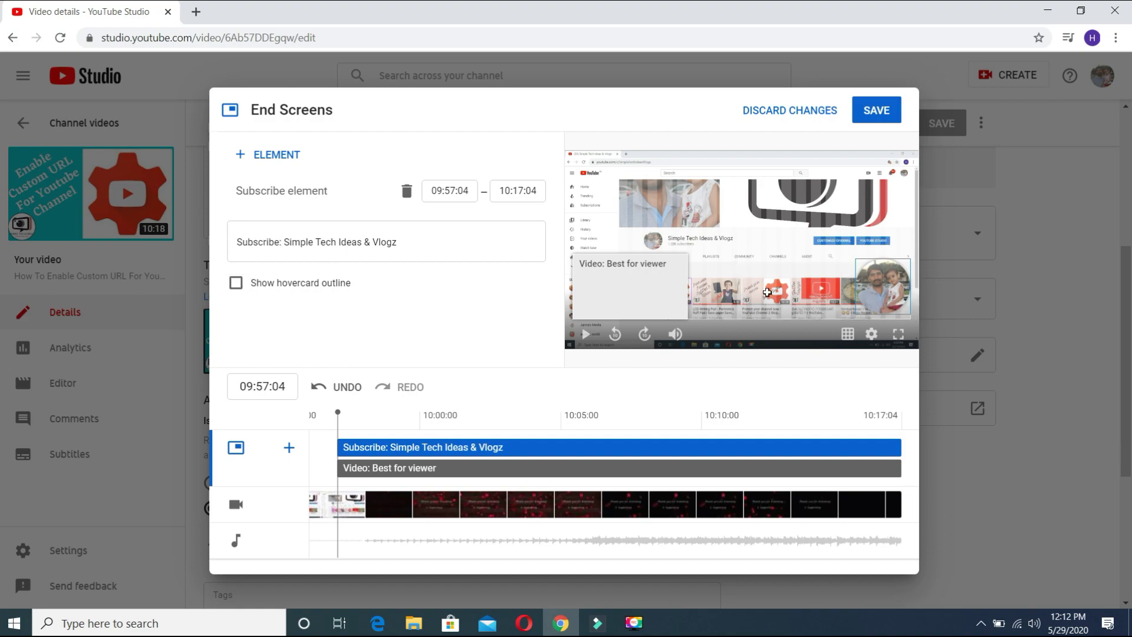
pyautogui.click(609, 272)
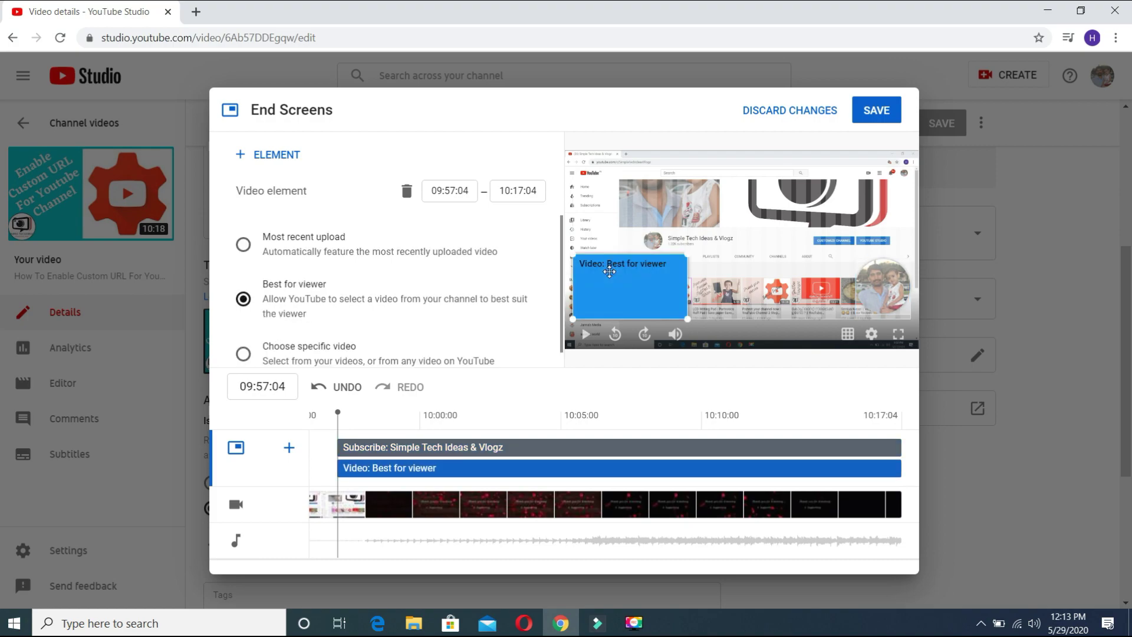
pyautogui.click(886, 292)
pyautogui.click(632, 274)
pyautogui.click(894, 293)
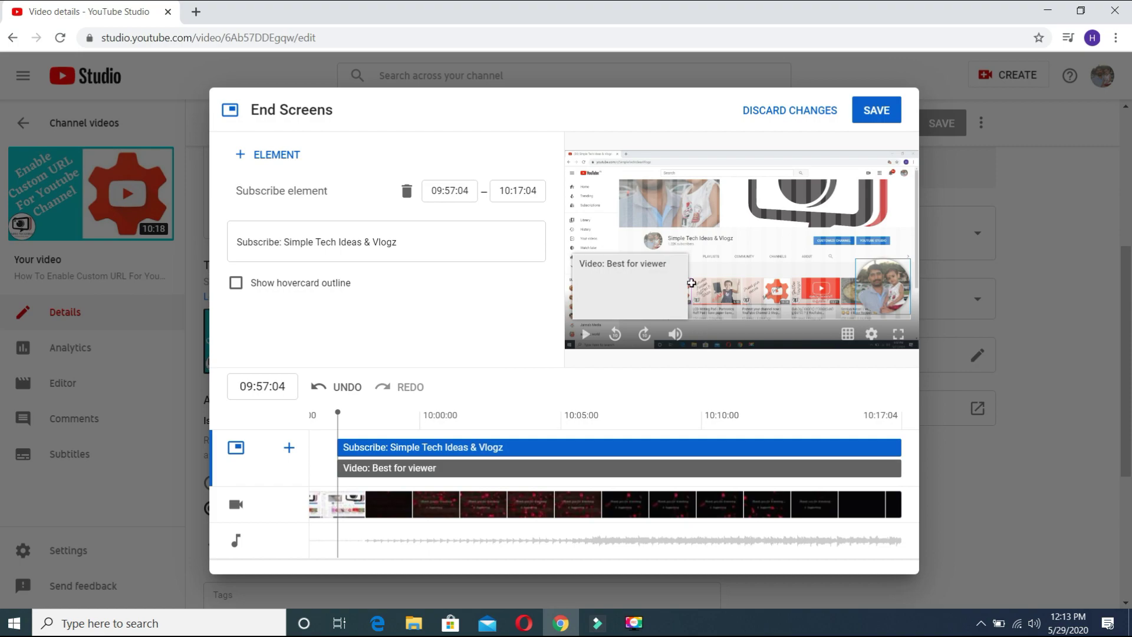
pyautogui.click(624, 283)
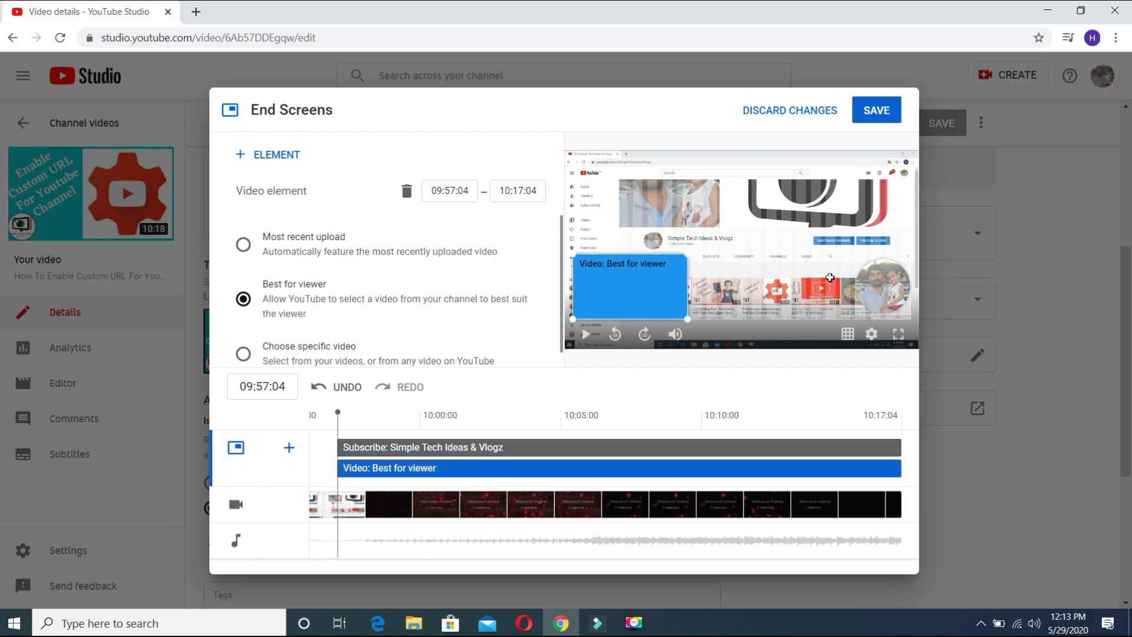
pyautogui.click(879, 286)
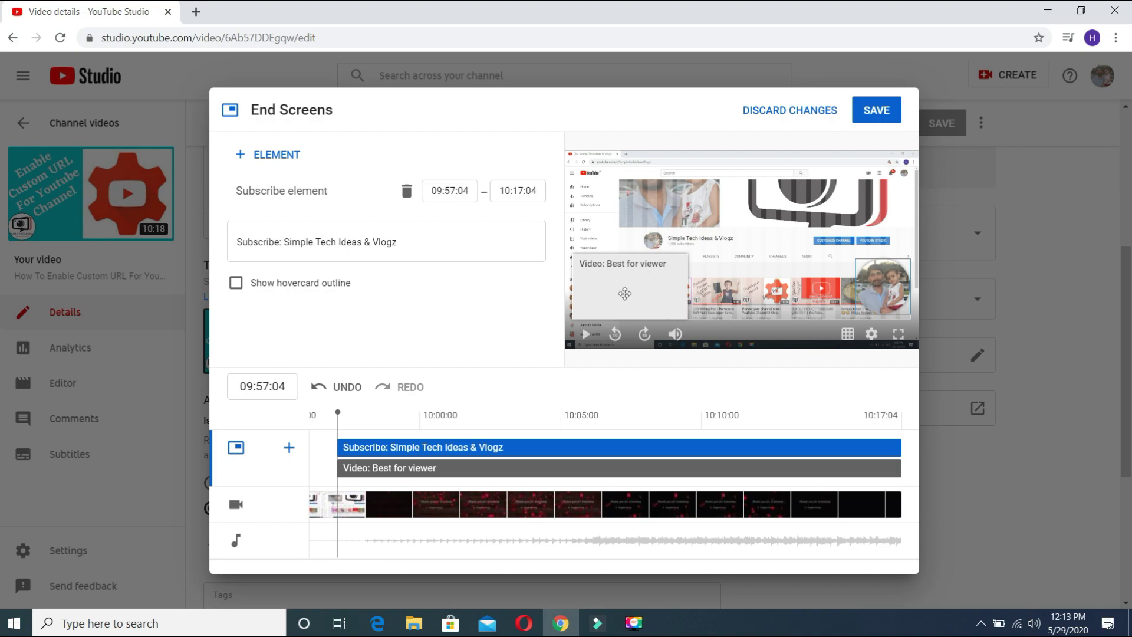
# Set the end screen's video element to feature the specific video "How To Change Existing YouTube Custom URL - Malayalam".
pyautogui.click(622, 293)
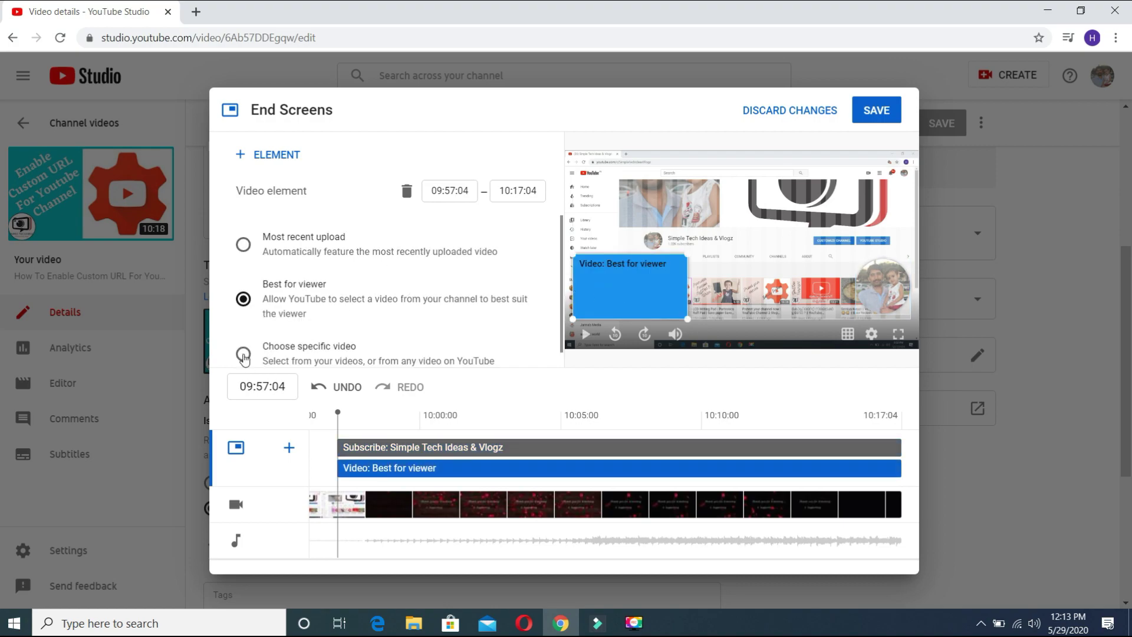
pyautogui.click(243, 355)
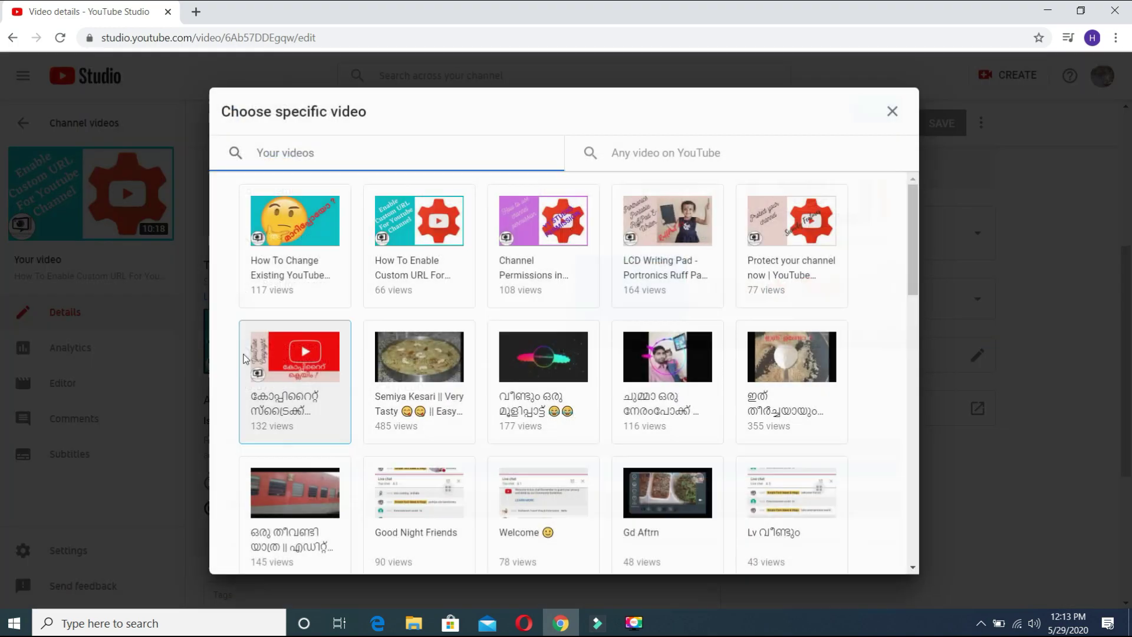
pyautogui.click(304, 231)
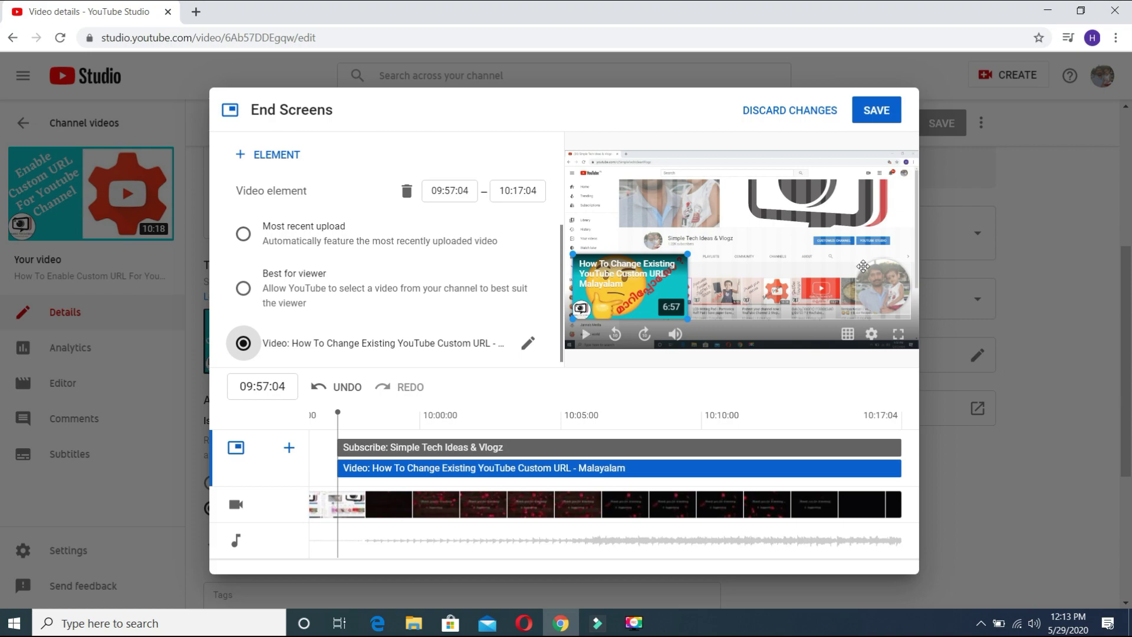
# Move the subscribe element slightly downward in the preview and save the end screen.
pyautogui.click(893, 274)
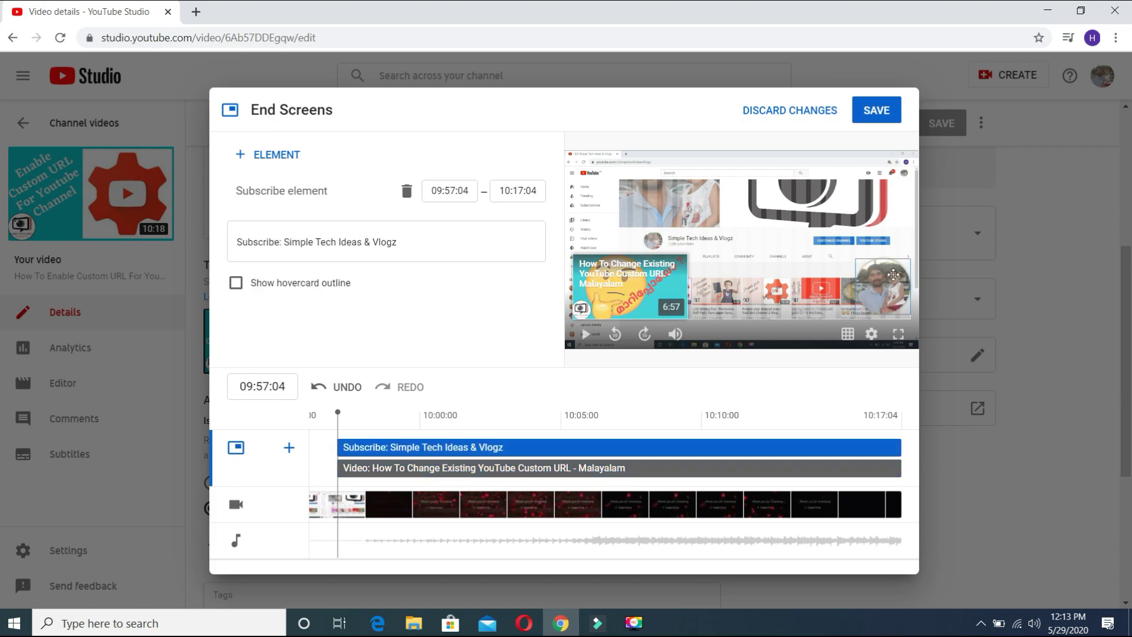
pyautogui.moveTo(892, 274); pyautogui.dragTo(895, 281)
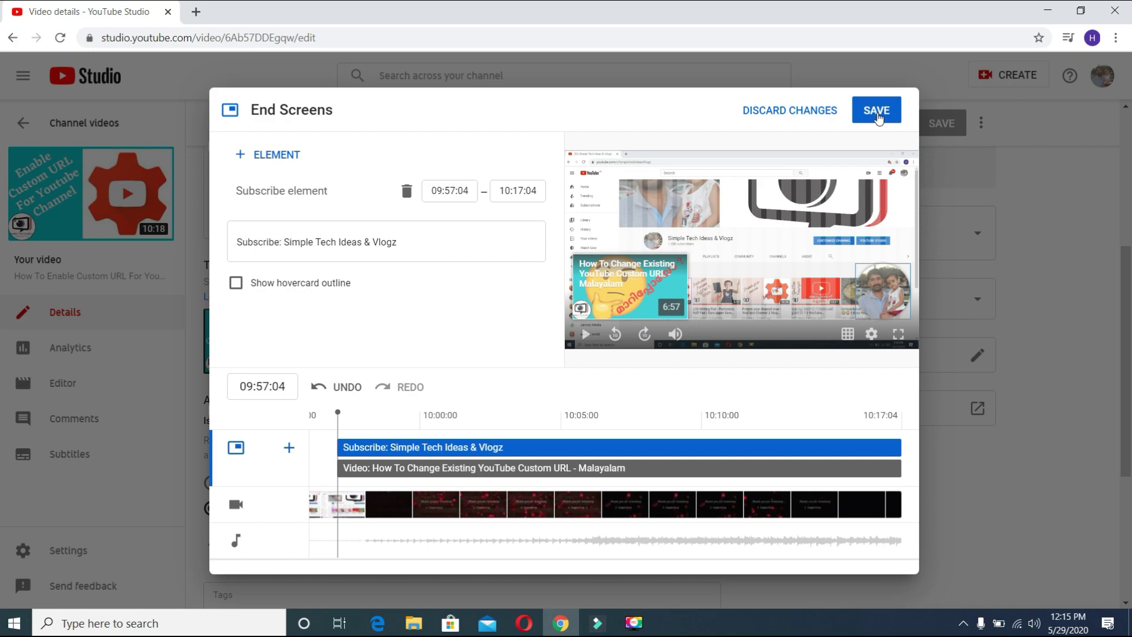
pyautogui.click(877, 112)
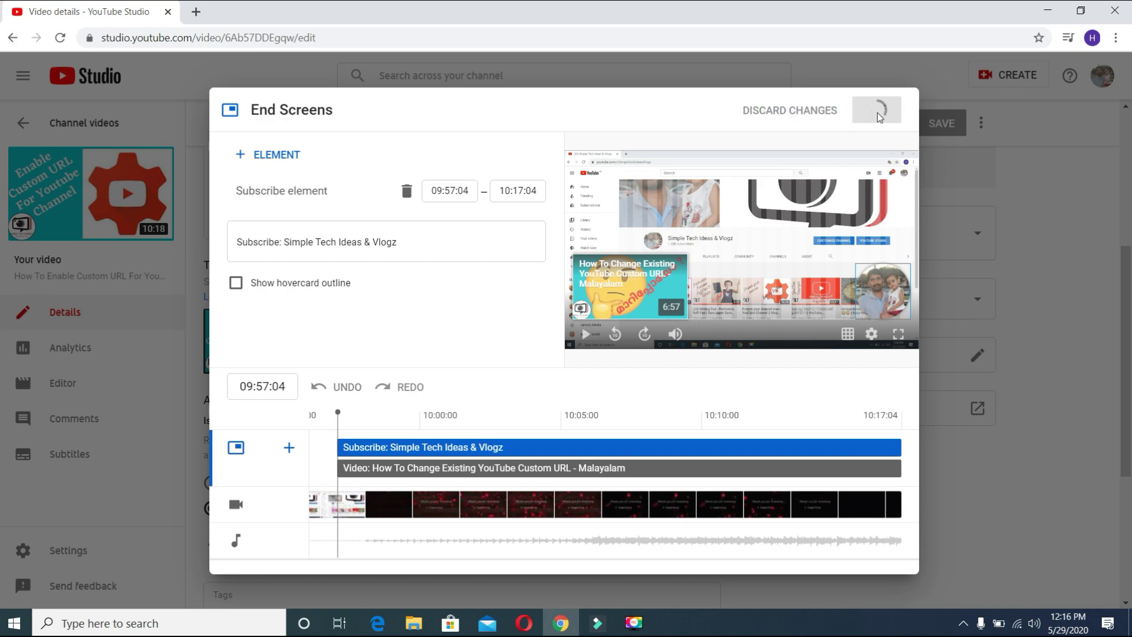